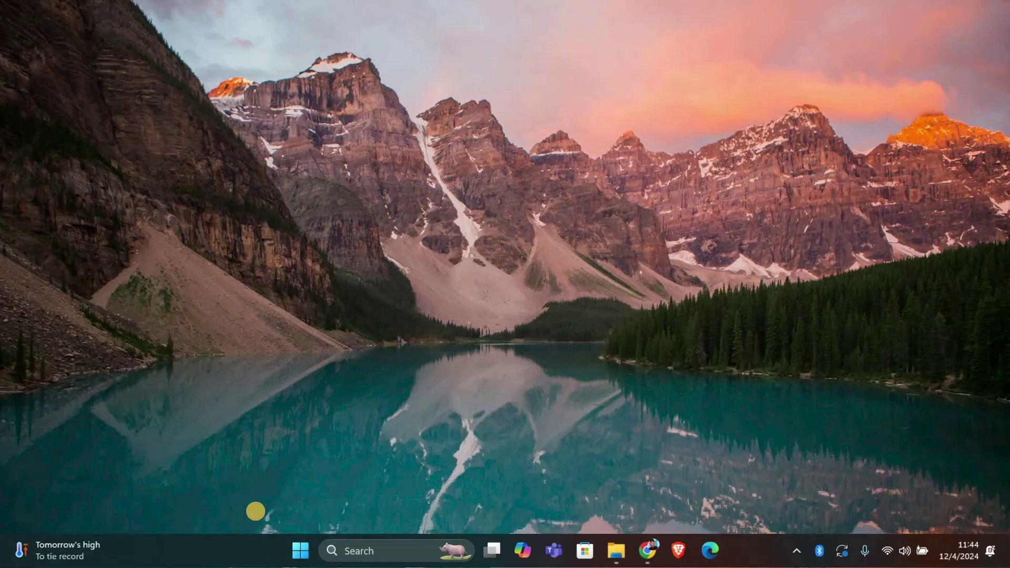
Open the Time & language Typing page, where autocorrect and misspelling highlighting are on
{"action": "key", "text": "super+i"}
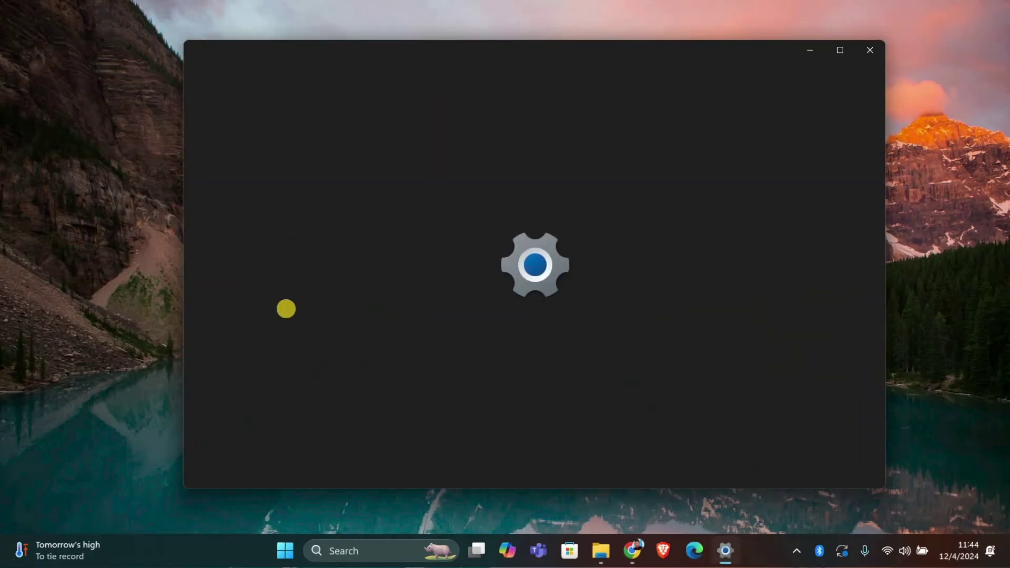
{"action": "left_click", "coordinate": [259, 394]}
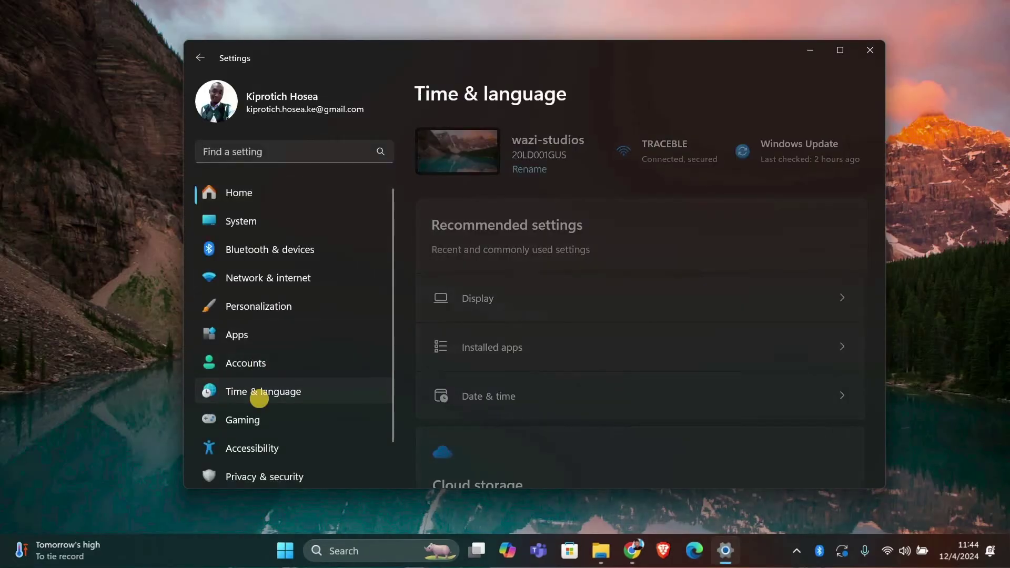
{"action": "left_click", "coordinate": [499, 319]}
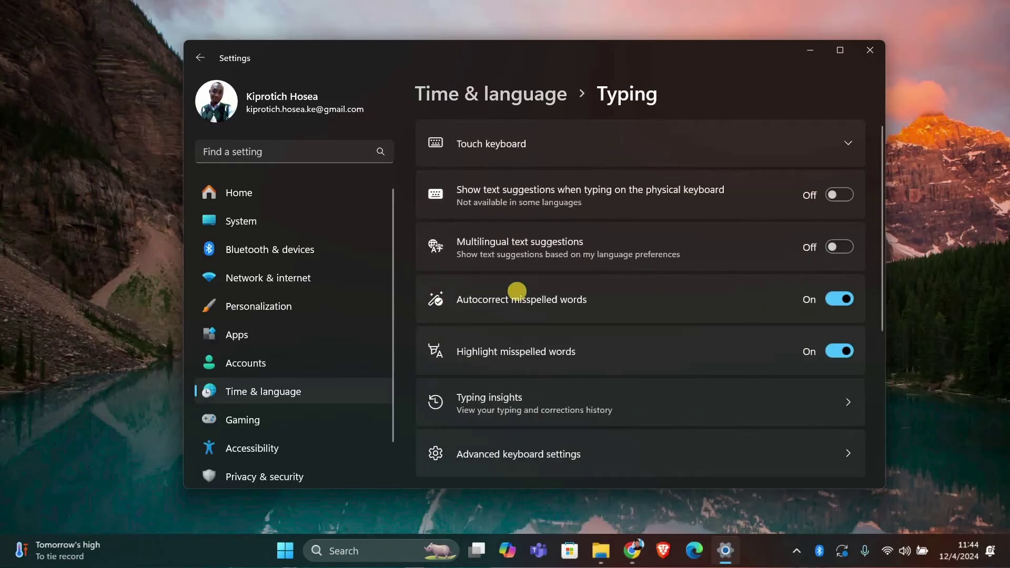
{"action": "scroll", "coordinate": [616, 316], "scroll_direction": "down", "scroll_amount": 1}
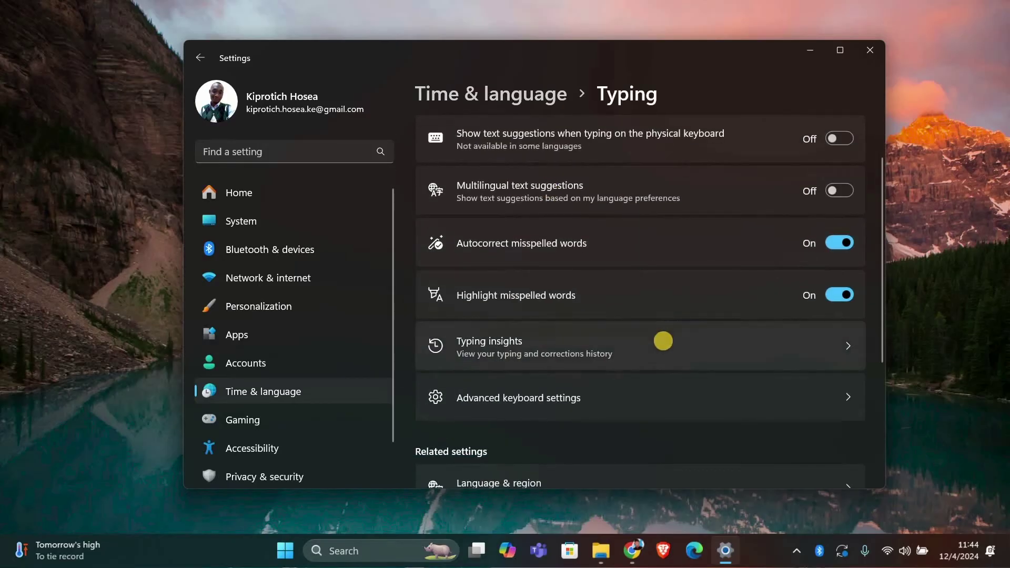
{"action": "scroll", "coordinate": [666, 331], "scroll_direction": "down", "scroll_amount": 1}
{"action": "scroll", "coordinate": [677, 339], "scroll_direction": "down", "scroll_amount": 1}
{"action": "scroll", "coordinate": [677, 339], "scroll_direction": "down", "scroll_amount": 1}
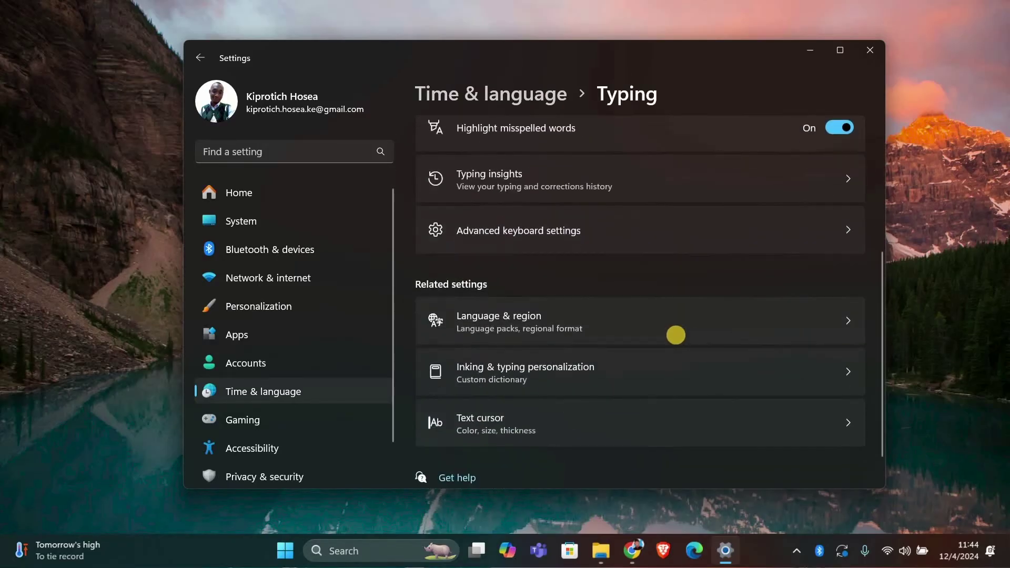
{"action": "scroll", "coordinate": [677, 339], "scroll_direction": "down", "scroll_amount": 1}
{"action": "scroll", "coordinate": [676, 334], "scroll_direction": "up", "scroll_amount": 3}
{"action": "scroll", "coordinate": [675, 334], "scroll_direction": "up", "scroll_amount": 2}
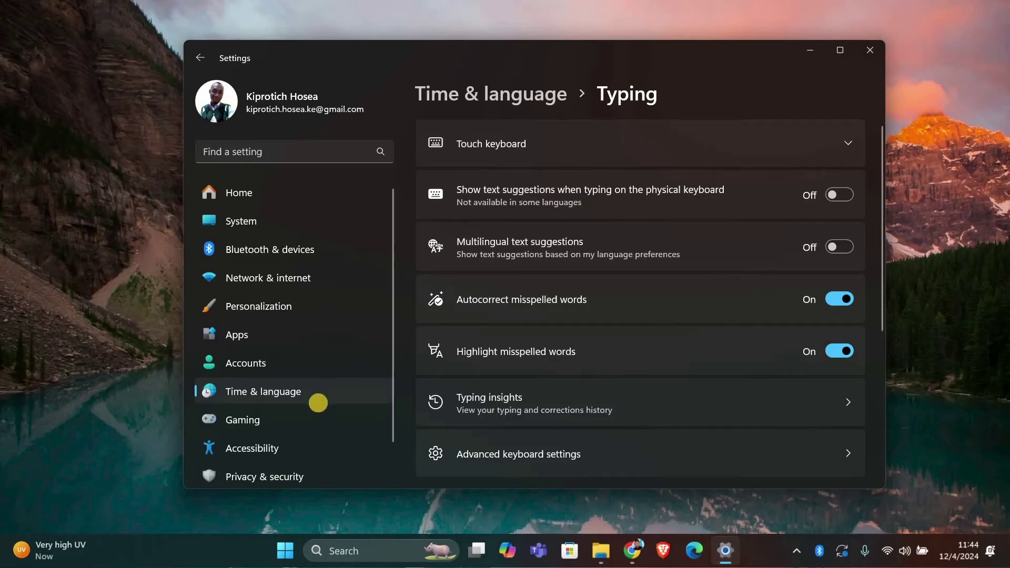
{"action": "scroll", "coordinate": [287, 418], "scroll_direction": "down", "scroll_amount": 1}
Check the Accessibility Keyboard page, confirming Sticky, Filter and Toggle keys are off
{"action": "left_click", "coordinate": [287, 413]}
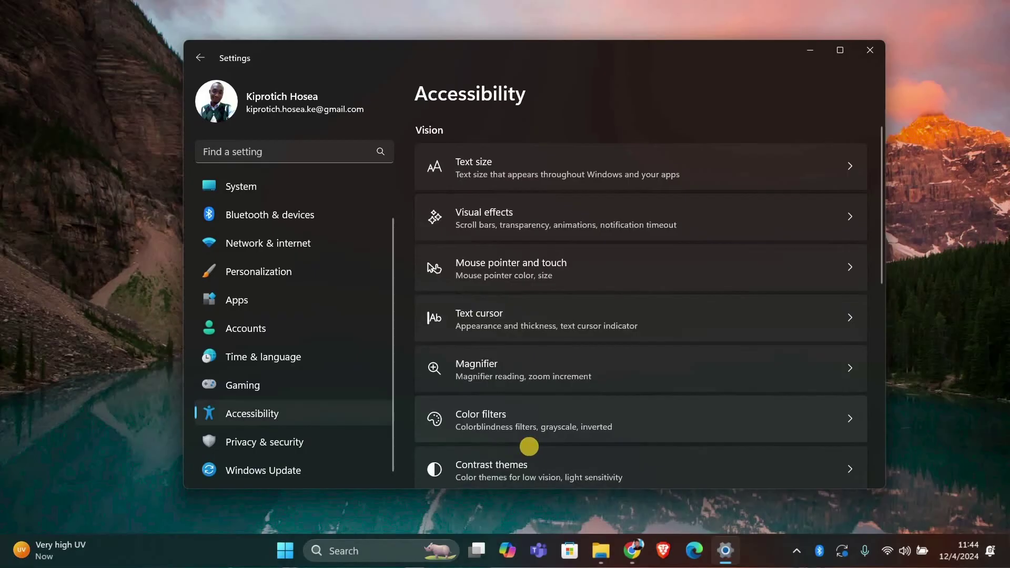
{"action": "scroll", "coordinate": [490, 426], "scroll_direction": "down", "scroll_amount": 5}
{"action": "left_click", "coordinate": [463, 434]}
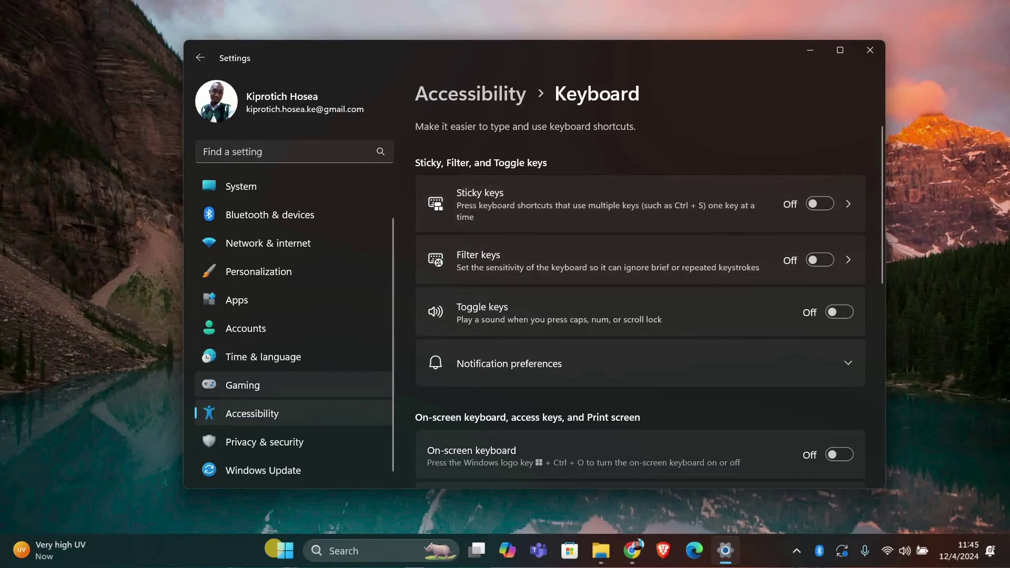
{"action": "right_click", "coordinate": [275, 547]}
Search automatically for a newer HID Keyboard Device driver; the best one is already installed
{"action": "left_click", "coordinate": [266, 232]}
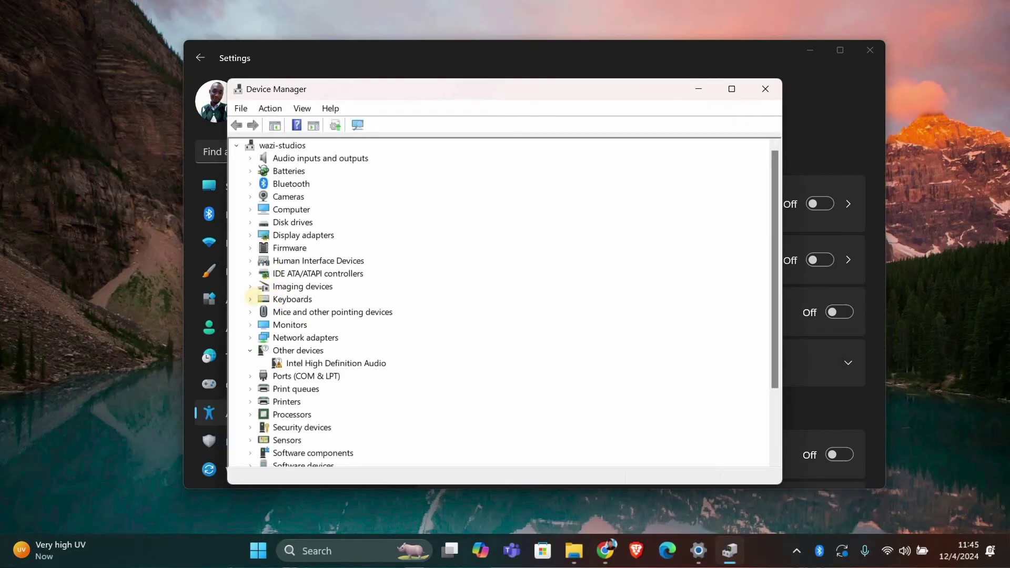
{"action": "left_click", "coordinate": [249, 299]}
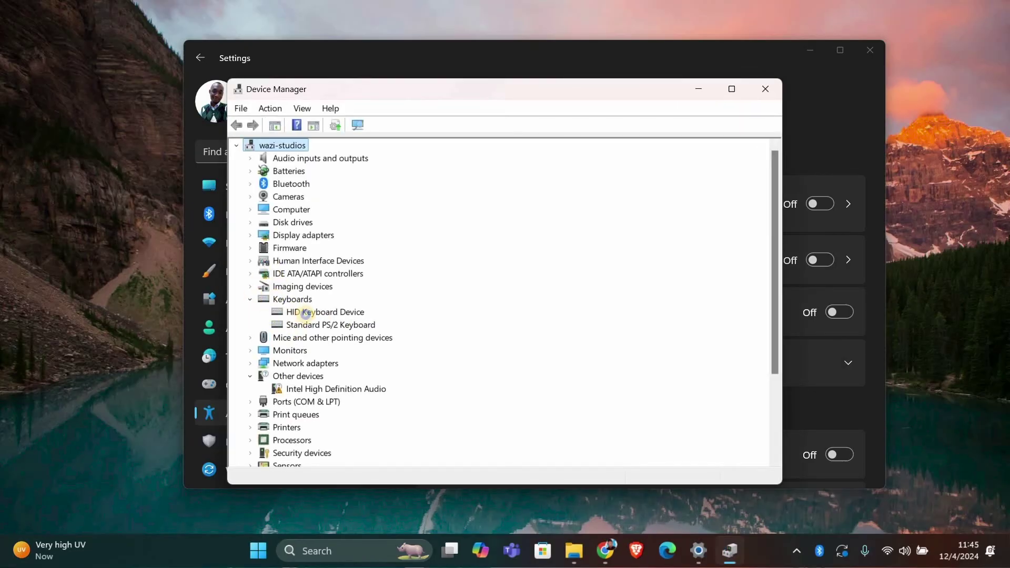
{"action": "right_click", "coordinate": [306, 313]}
{"action": "left_click", "coordinate": [362, 326]}
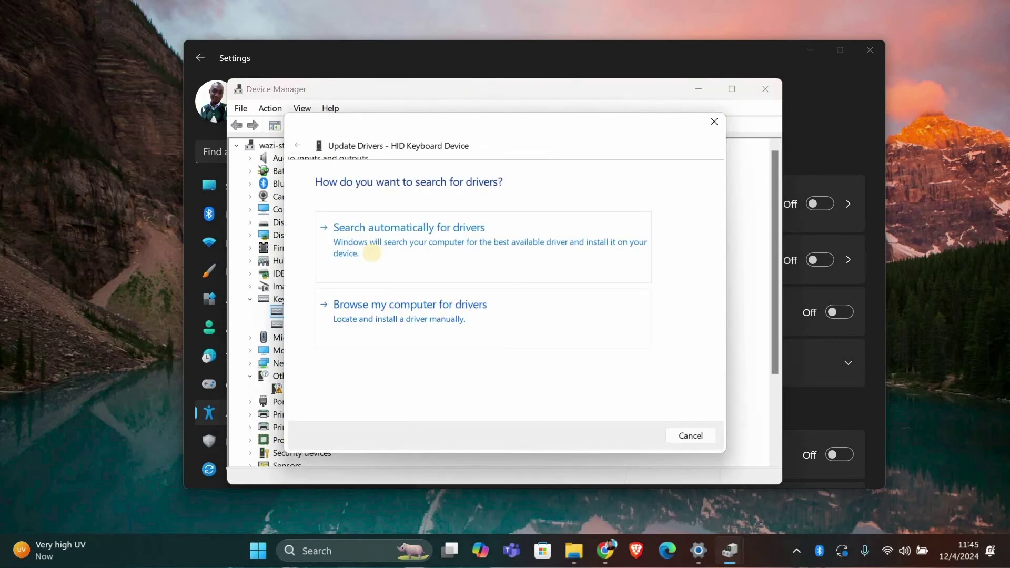
{"action": "left_click", "coordinate": [374, 254]}
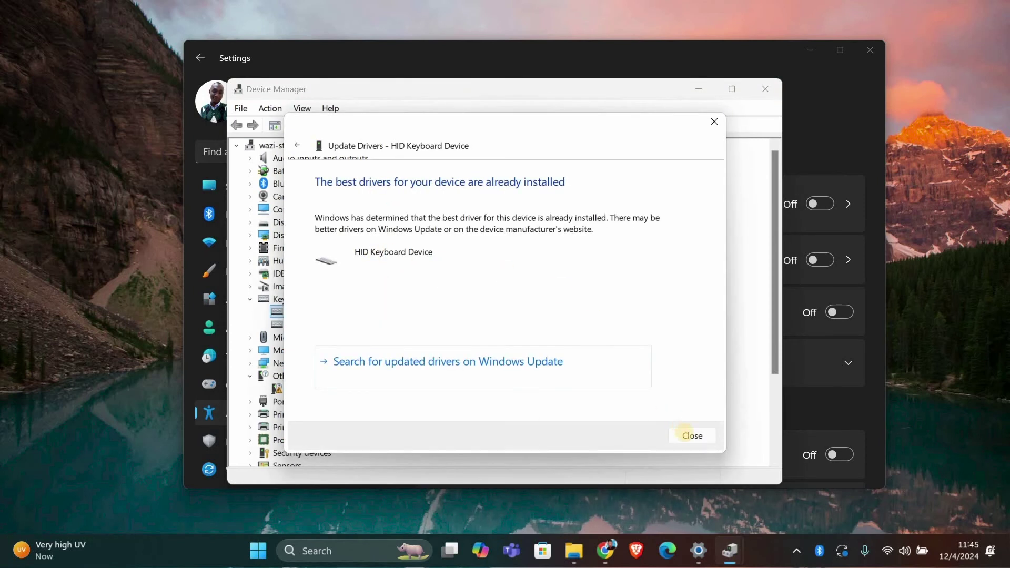
{"action": "left_click", "coordinate": [692, 436]}
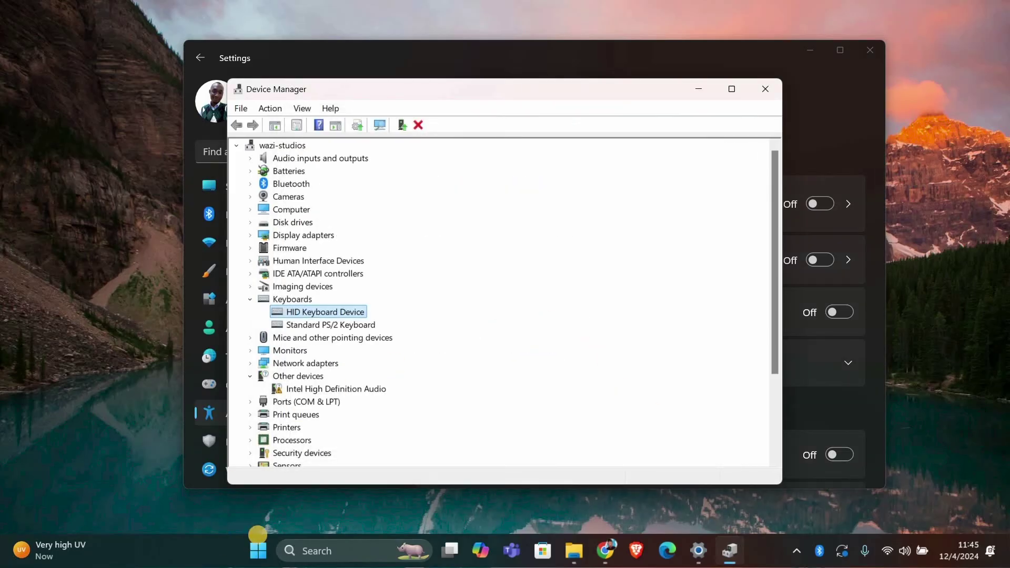
Show the Restart option in the Start power menu, then close Start without restarting
{"action": "key", "text": "super"}
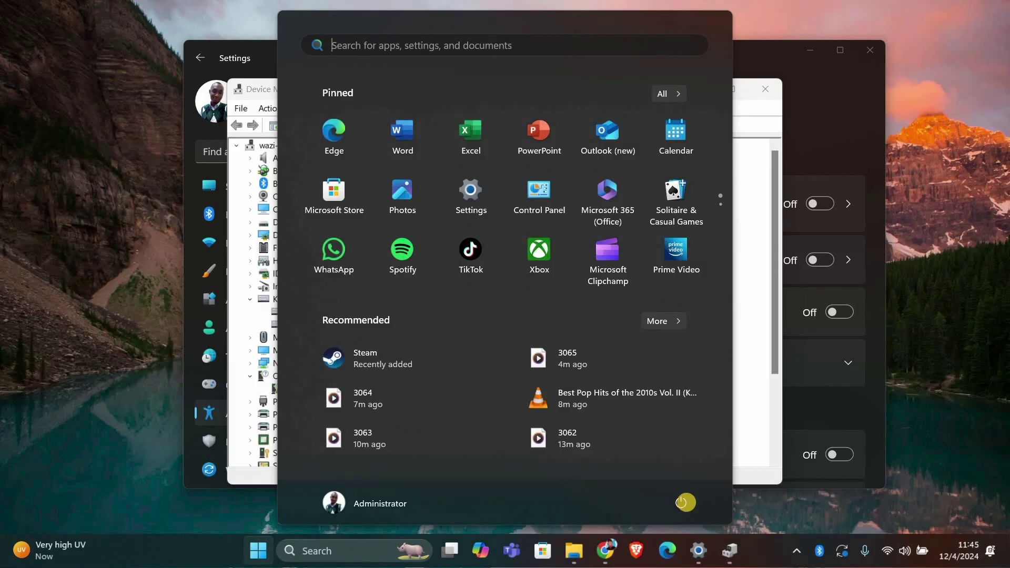
{"action": "left_click", "coordinate": [681, 501]}
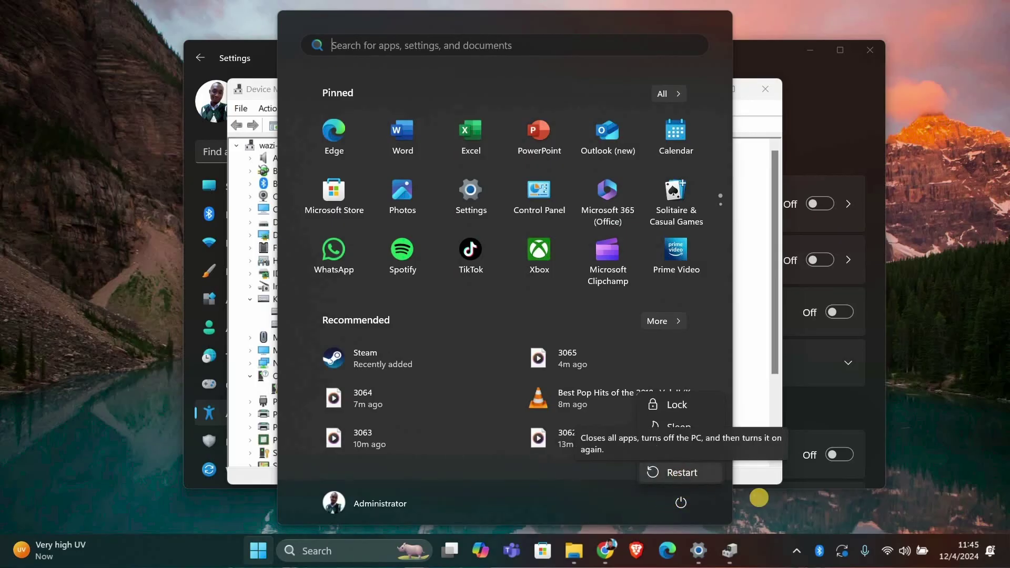
{"action": "left_click", "coordinate": [758, 497]}
{"action": "left_click", "coordinate": [758, 497]}
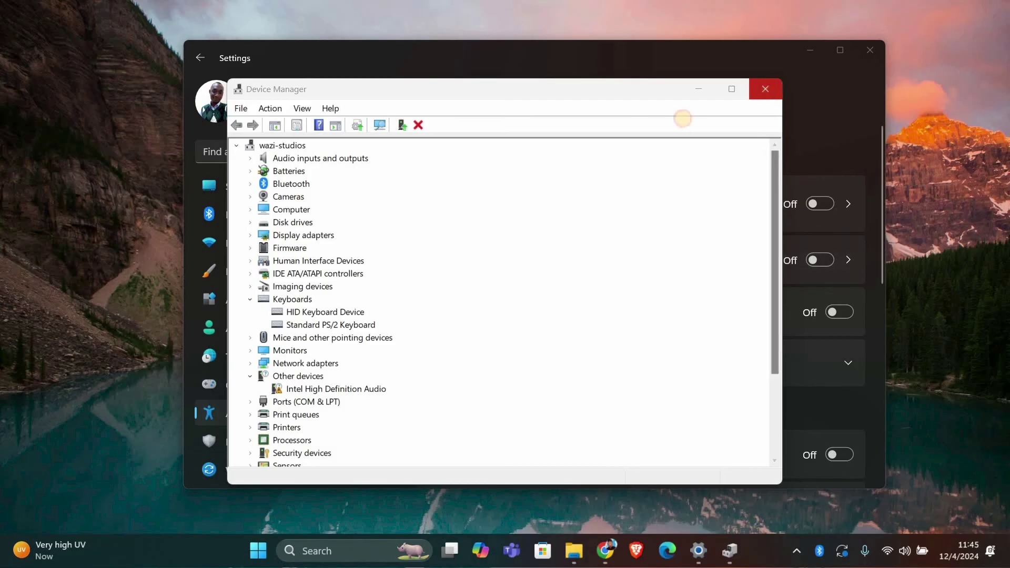
Close the Device Manager and Settings windows, leaving the bare desktop
{"action": "left_click", "coordinate": [765, 89]}
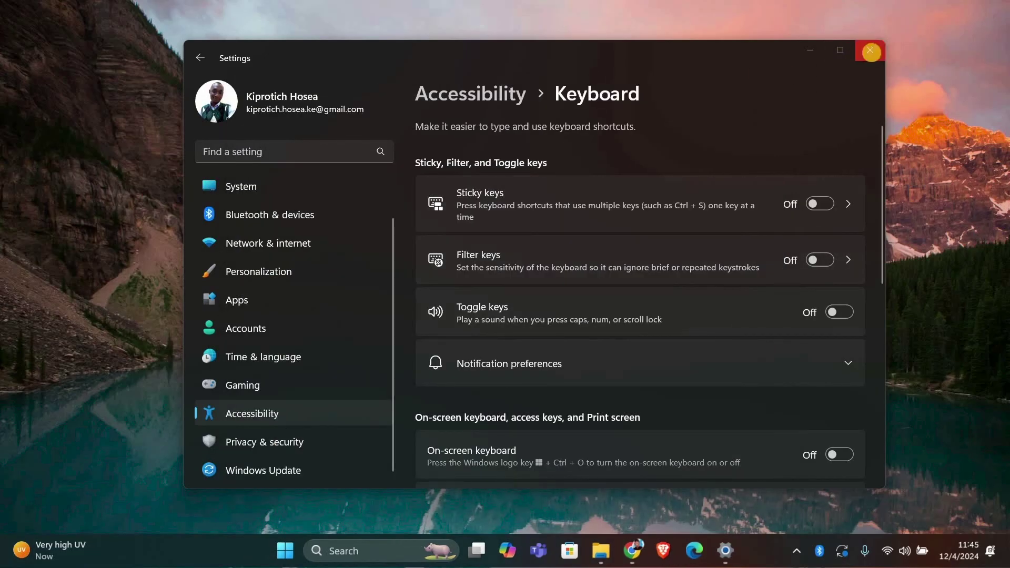
{"action": "left_click", "coordinate": [870, 52]}
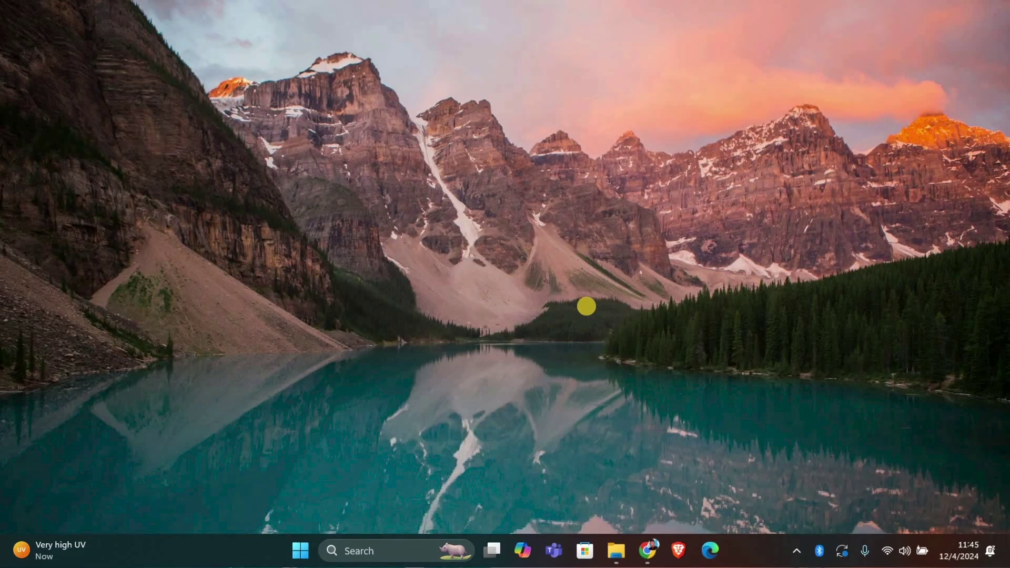